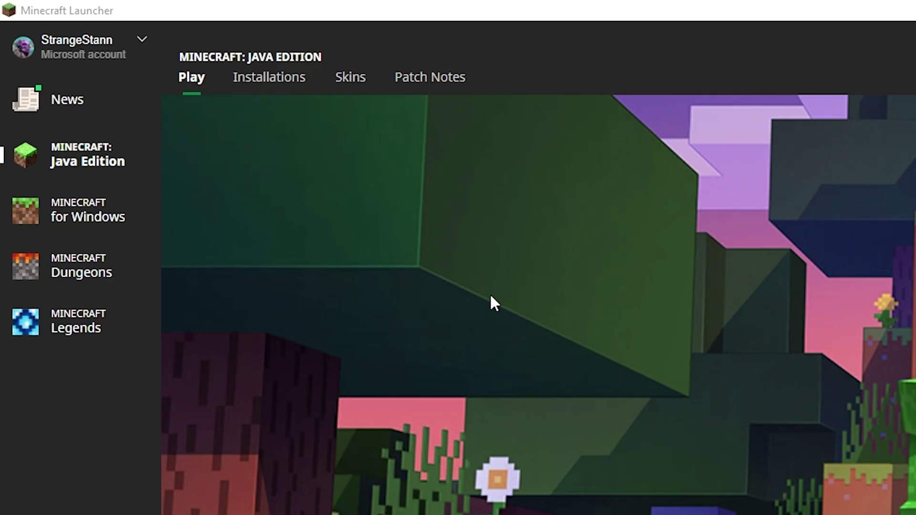
- Start creating a new installation for Minecraft: Java Edition and open its version choices
click(280, 81)
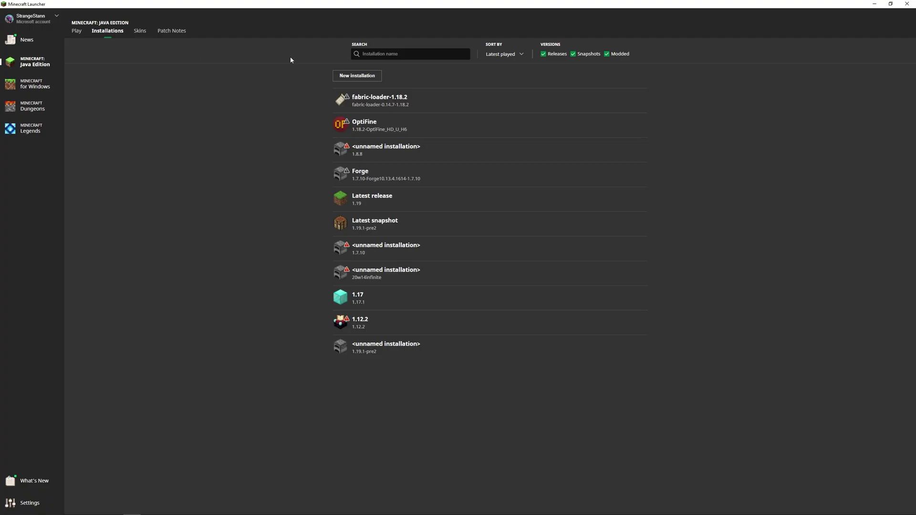
click(371, 76)
click(437, 106)
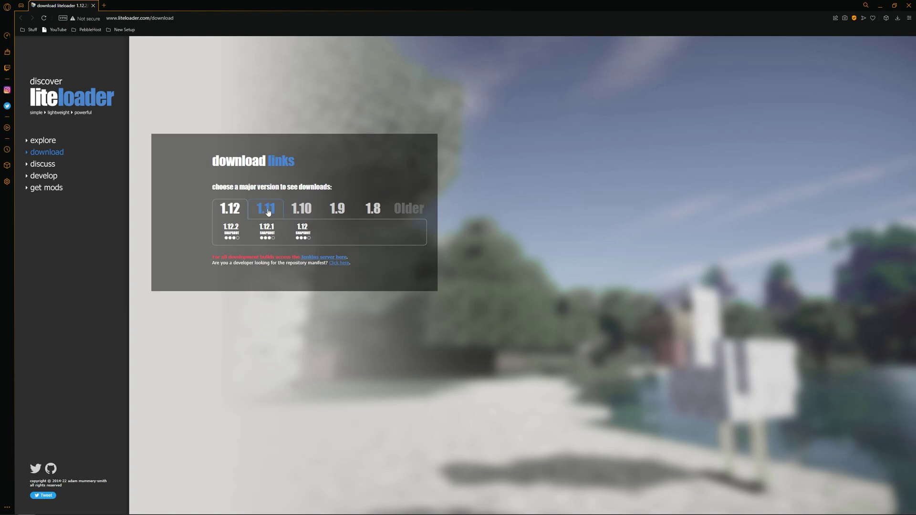
- Switch to the LiteLoader download page in the browser and check the versions offered under 1.9, Older and 1.12
mouse_move(342, 207)
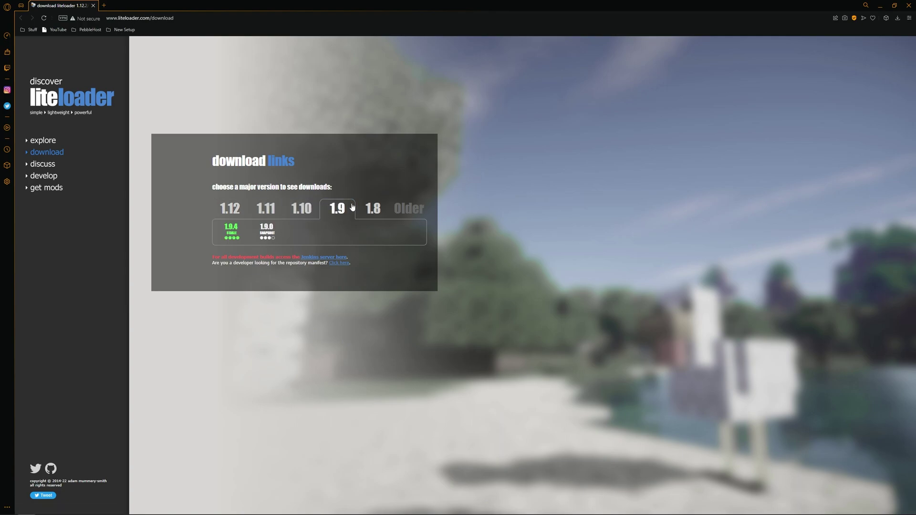
click(409, 210)
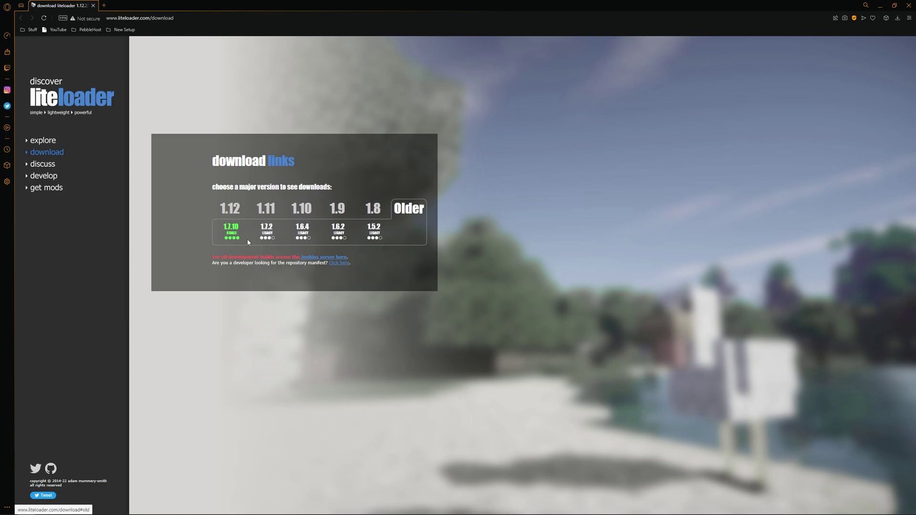
click(242, 214)
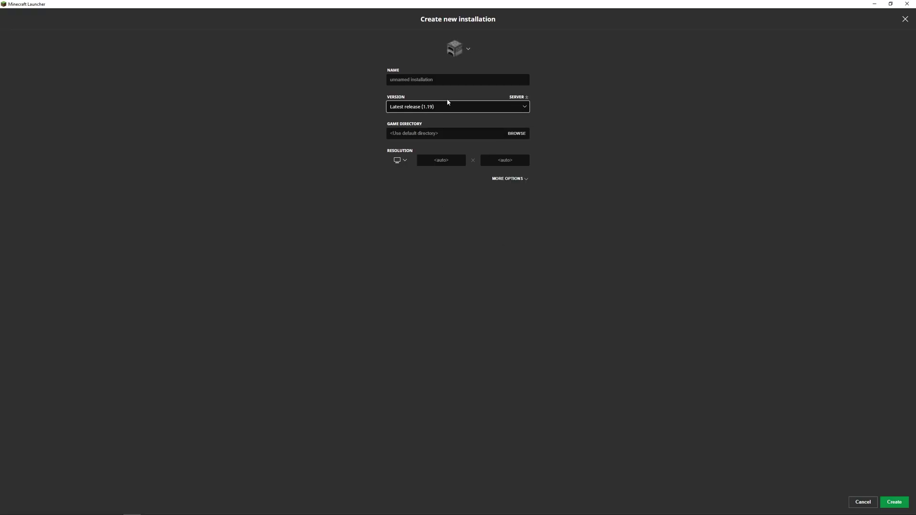
- Switch to the Minecraft Launcher and create the new installation with version release 1.12.2 and the name 1.12.2
click(446, 108)
scroll(446, 190, down, 12)
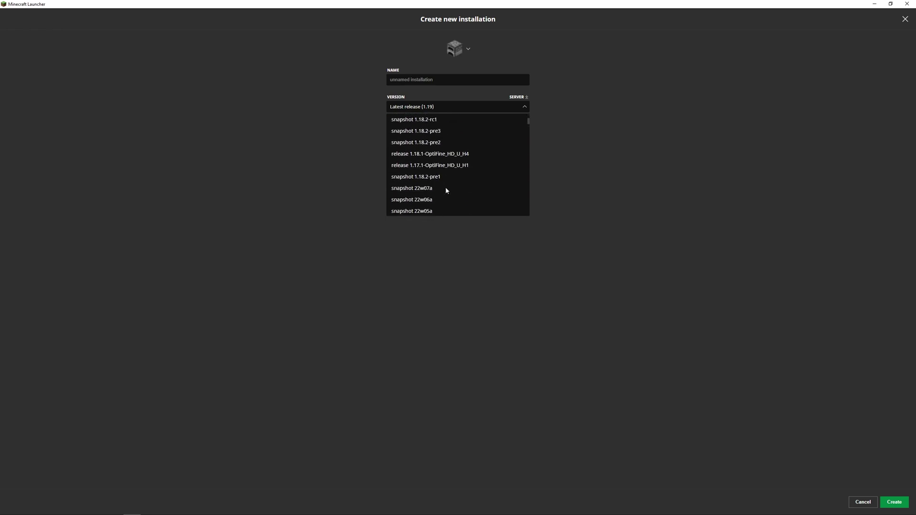
scroll(446, 190, down, 20)
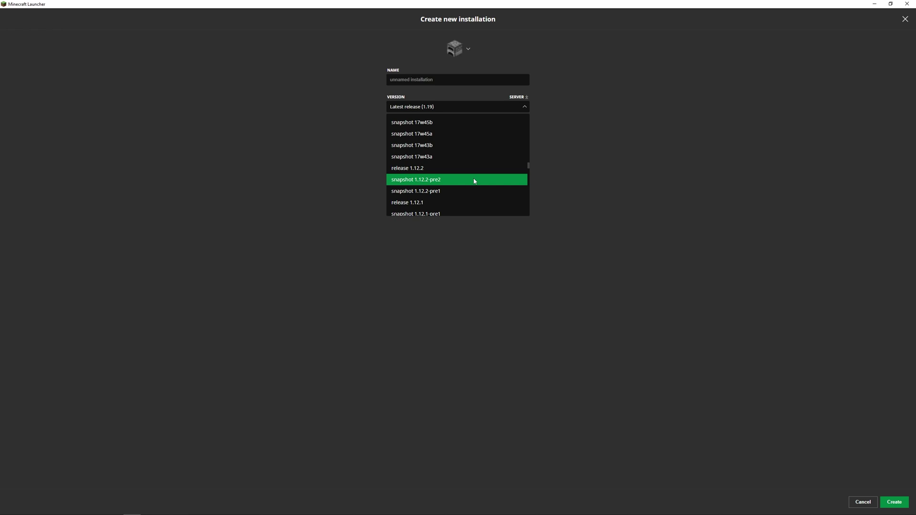
click(426, 169)
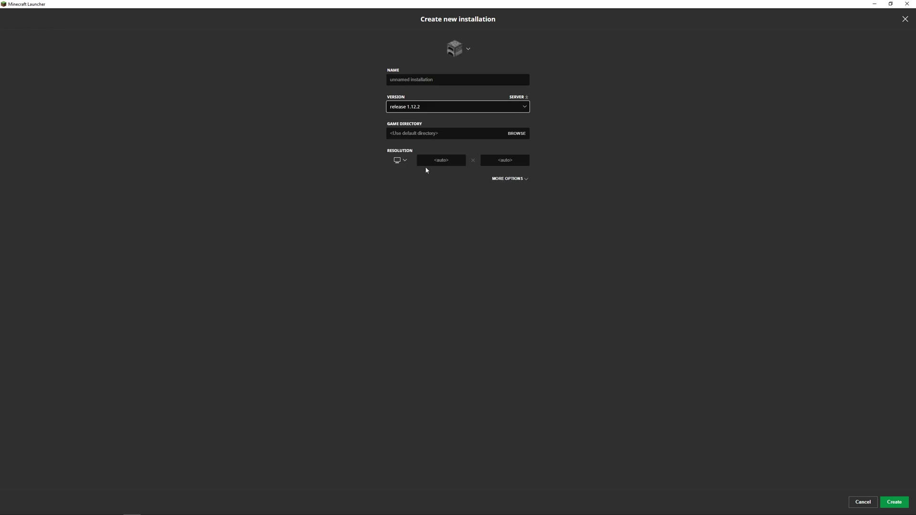
click(481, 81)
text(1.12.2)
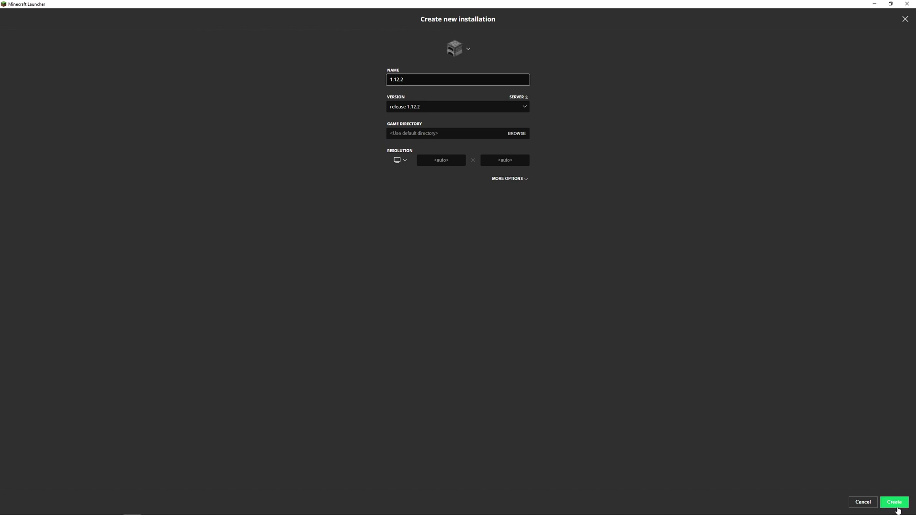
click(895, 505)
- Launch Minecraft once with the newly created 1.12.2 installation, and quit the game from its title screen
click(78, 32)
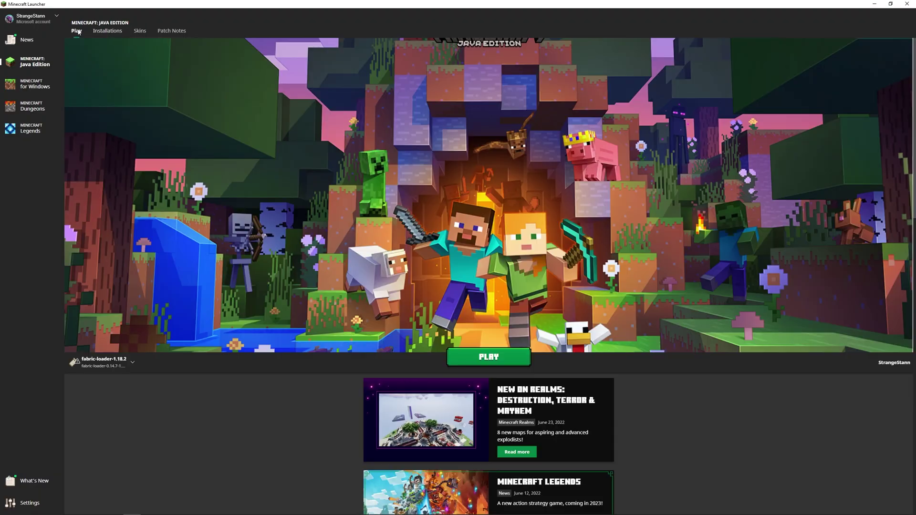
click(111, 366)
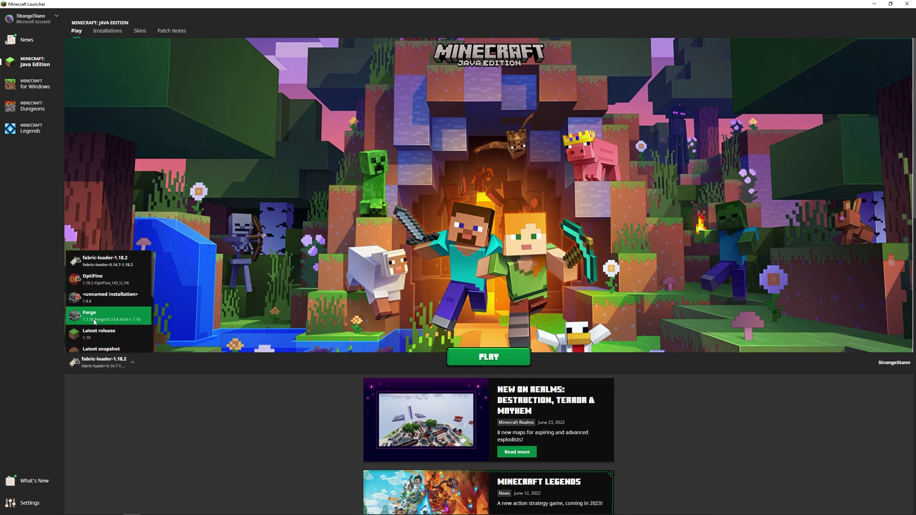
scroll(119, 305, down, 3)
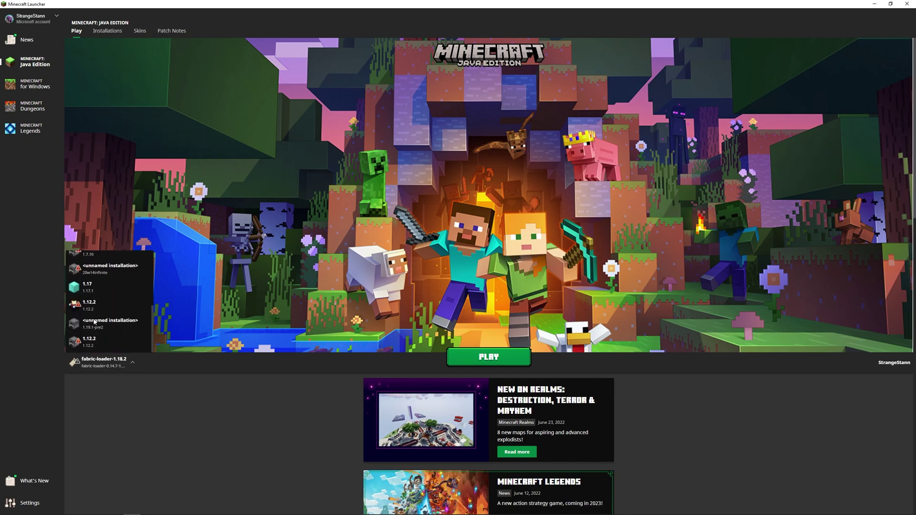
click(97, 347)
click(489, 357)
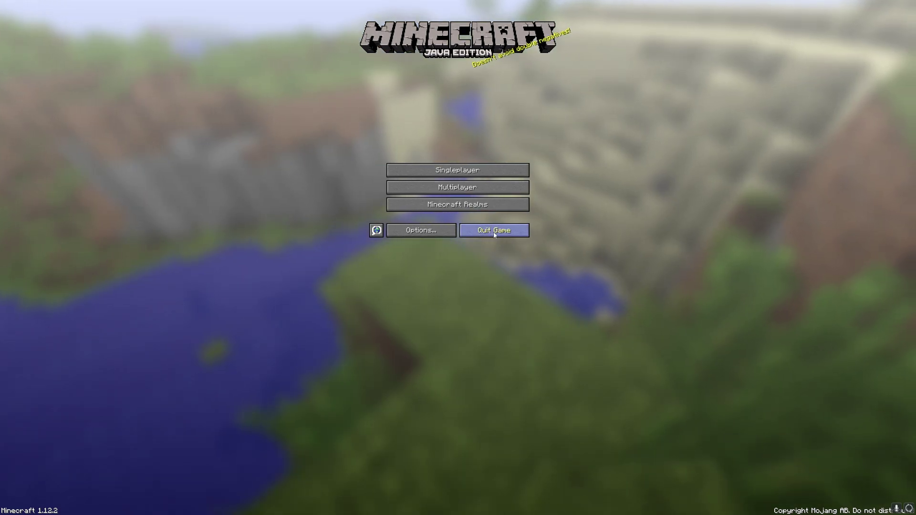
click(494, 231)
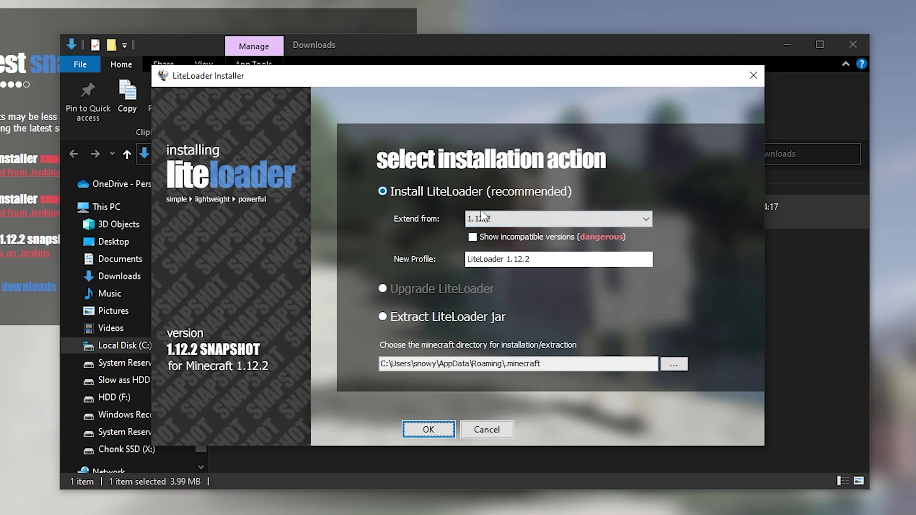
- In the LiteLoader Installer, install LiteLoader extending from 1.12.2 as the profile LiteLoader 1.12.2 and dismiss the completion dialog
click(518, 220)
click(519, 232)
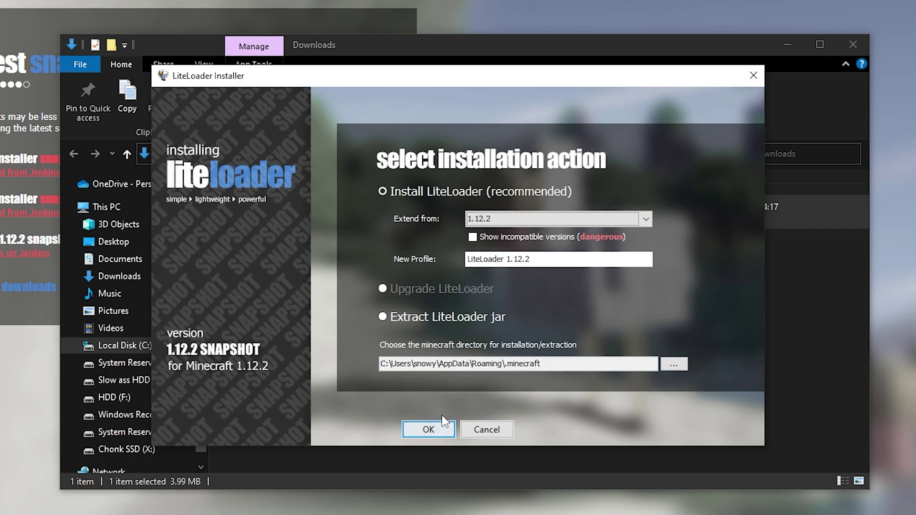
click(440, 429)
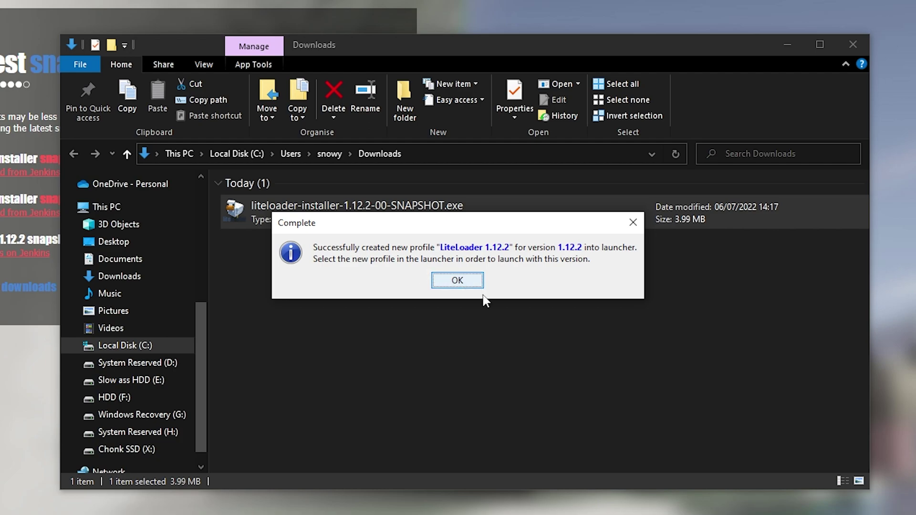
click(439, 282)
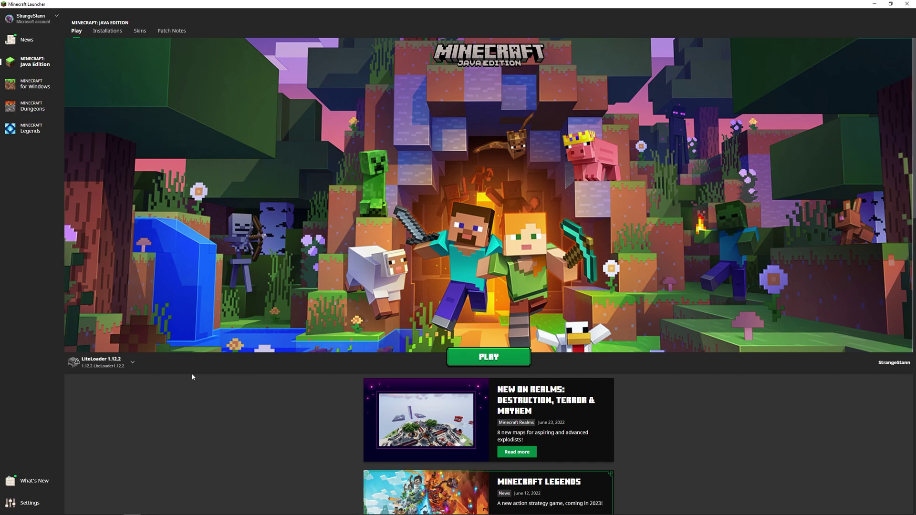
- Switch to the Minecraft Launcher, start the game with the LiteLoader 1.12.2 profile, and check the title screen
mouse_move(91, 362)
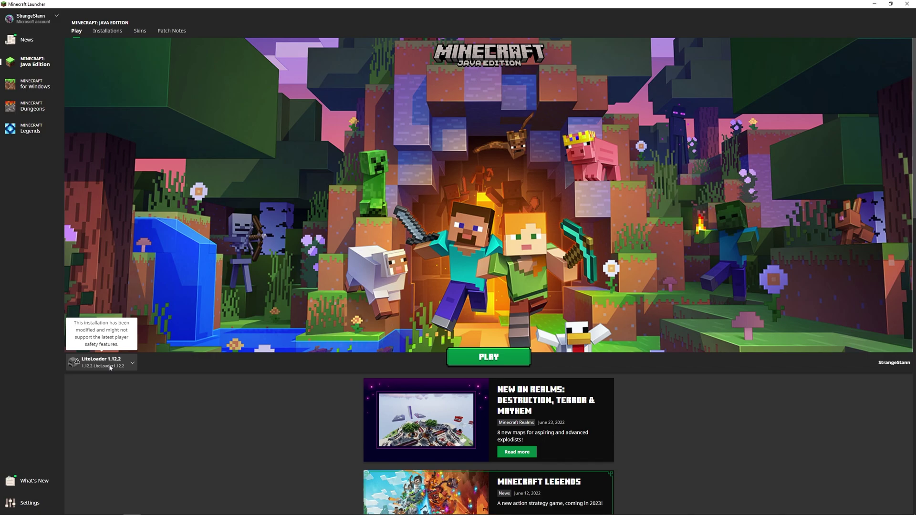
click(489, 363)
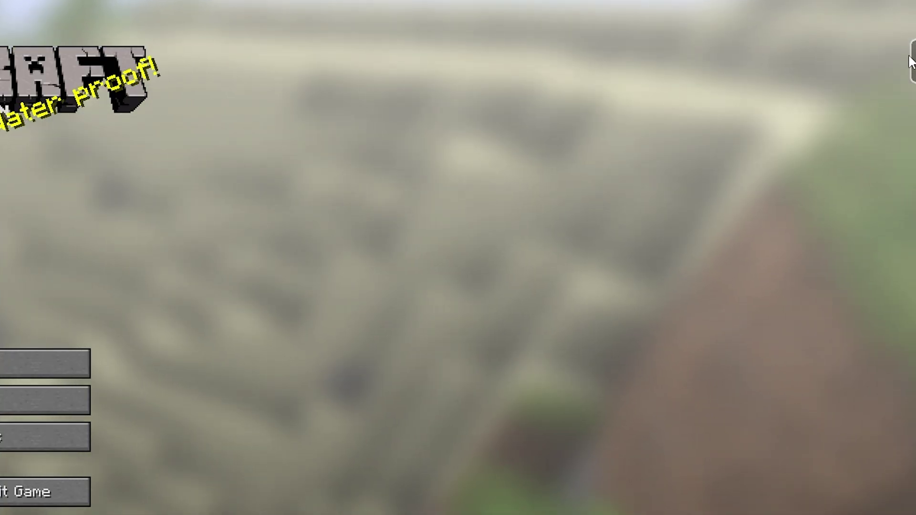
mouse_move(904, 52)
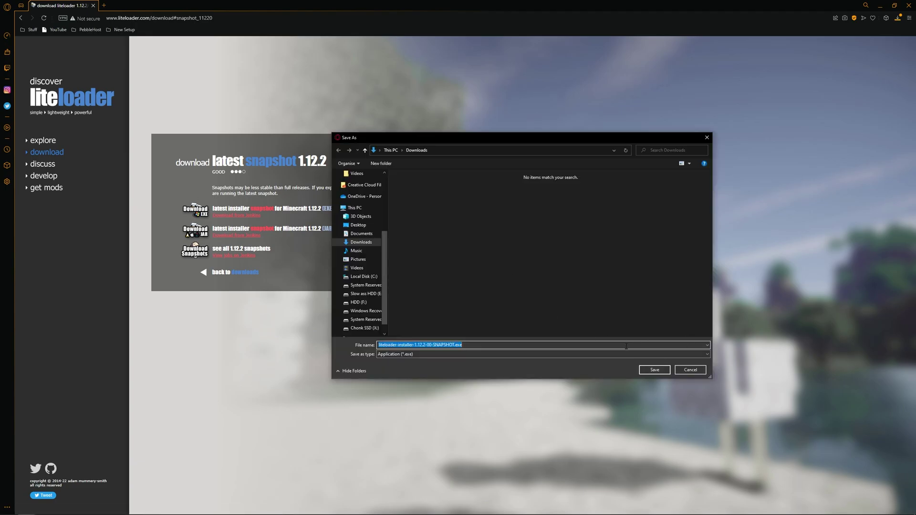
- Save liteloader-installer-1.12.2-00-SNAPSHOT.exe to the Downloads folder and run it
click(654, 370)
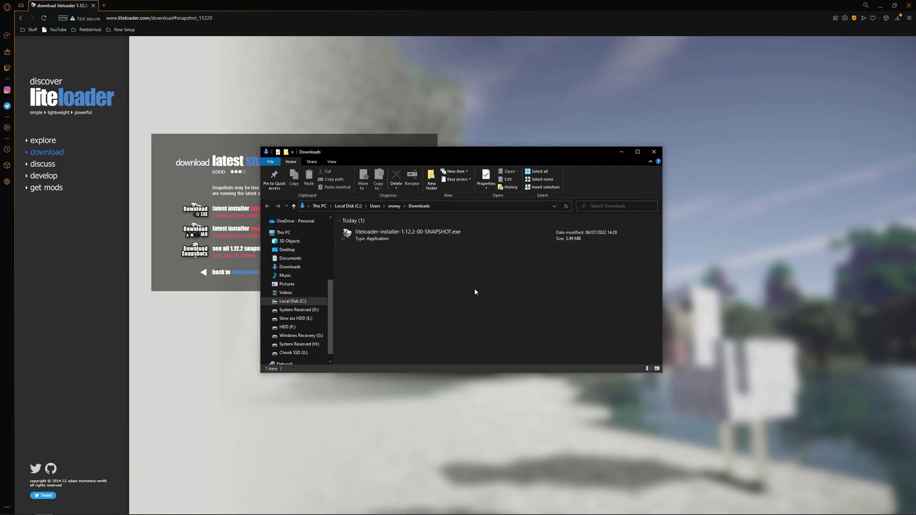
double_click(474, 240)
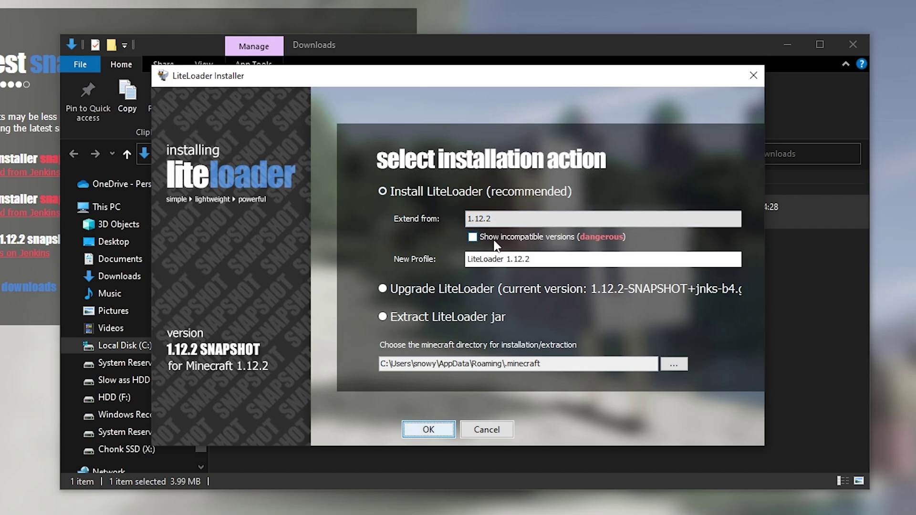
- Show incompatible versions and install LiteLoader extending from 1.12.2-forge-14.23.5.2860 as the profile LiteLoader 1.12.2 with Forge
click(473, 238)
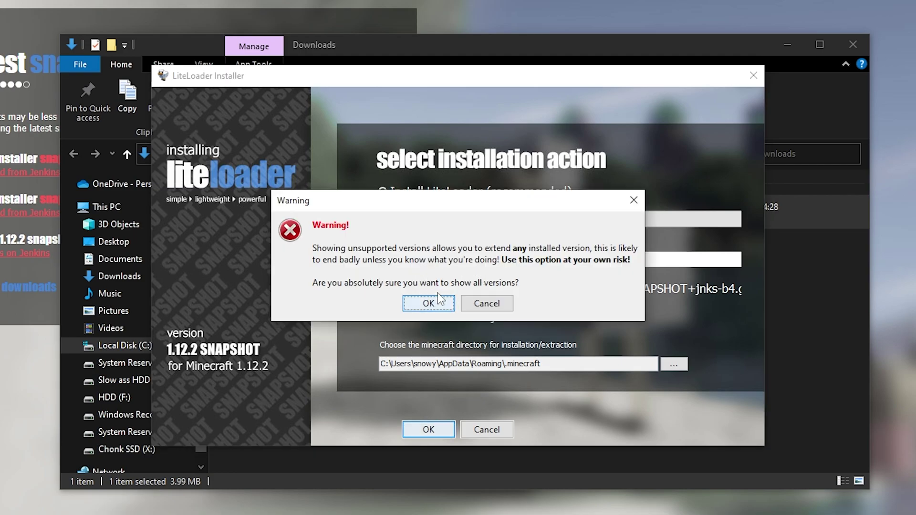
click(427, 304)
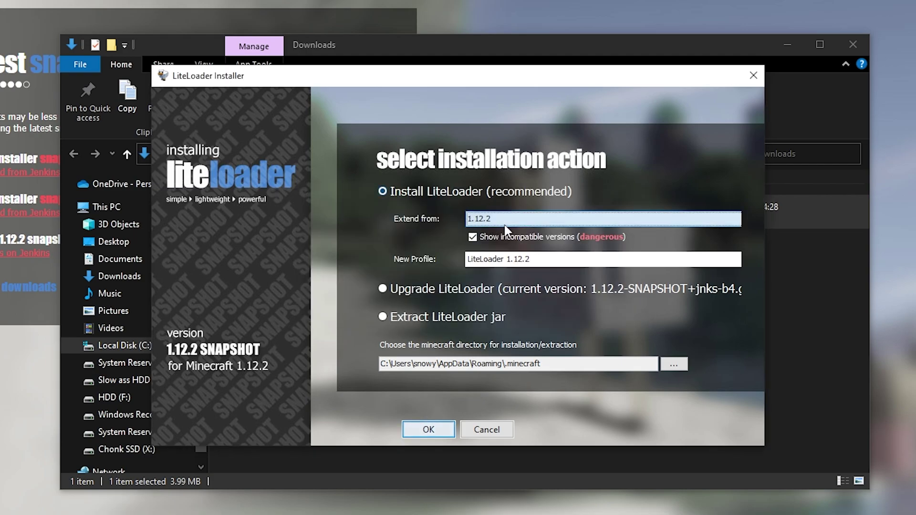
click(483, 220)
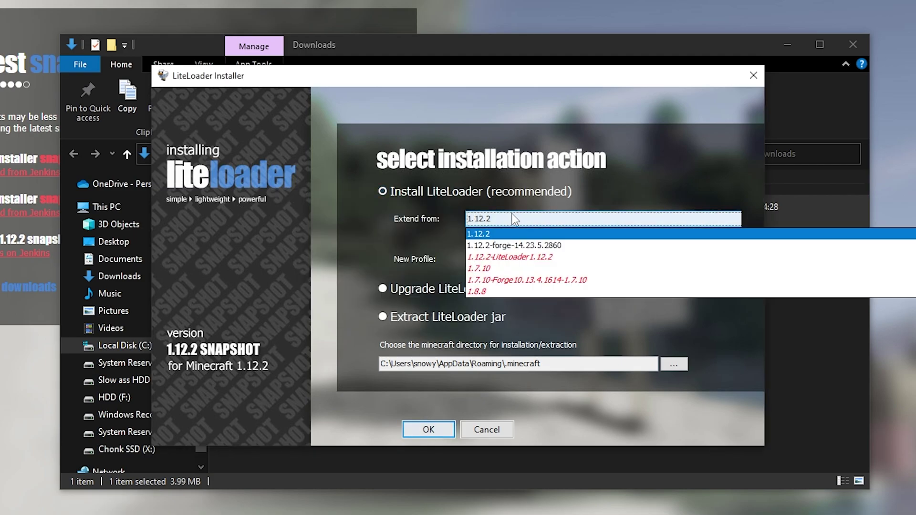
click(530, 246)
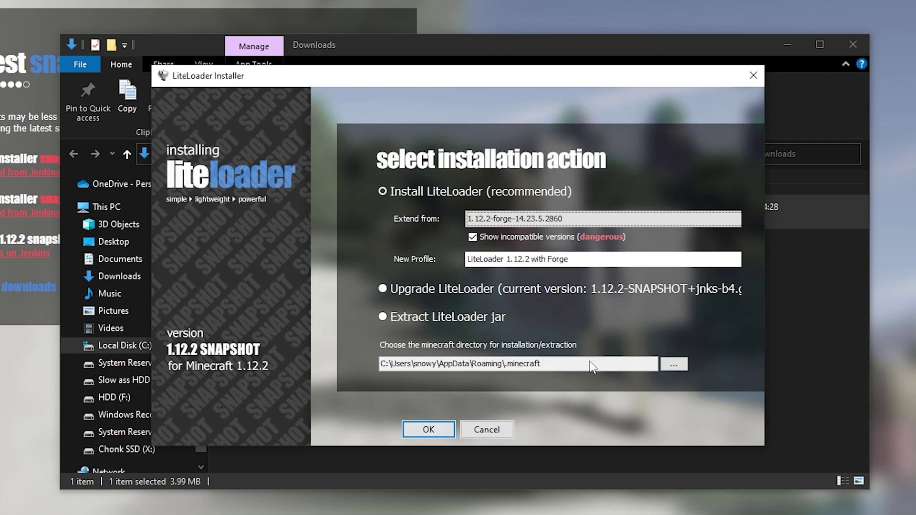
click(439, 431)
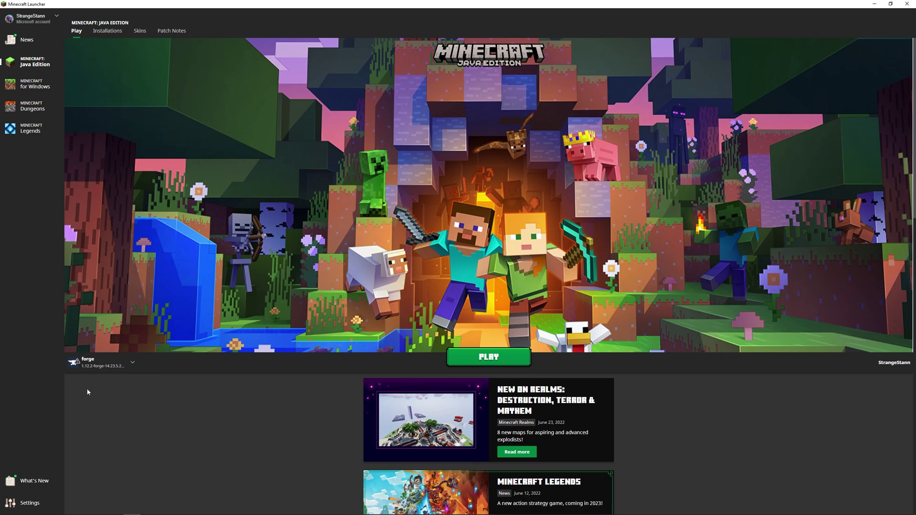
- Switch to the Minecraft Launcher and select the LiteLoader 1.12.2 with Forge installation for playing
click(107, 366)
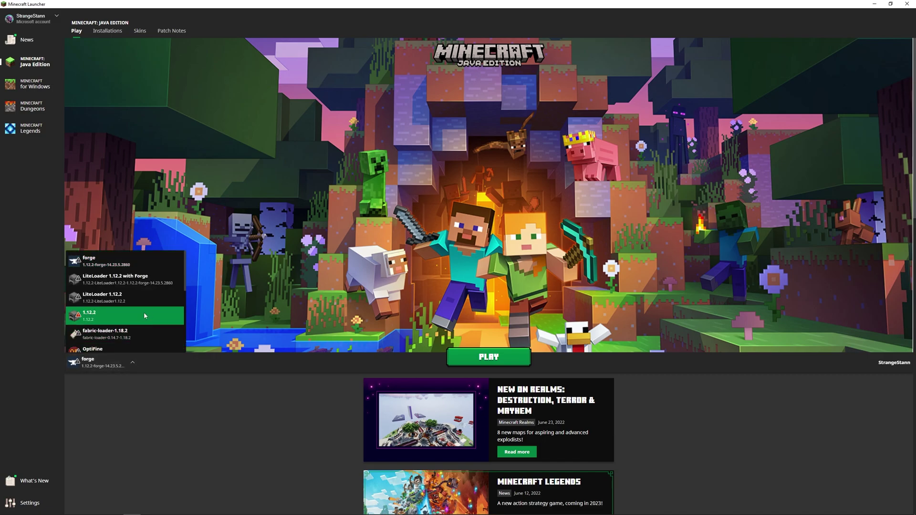
click(144, 280)
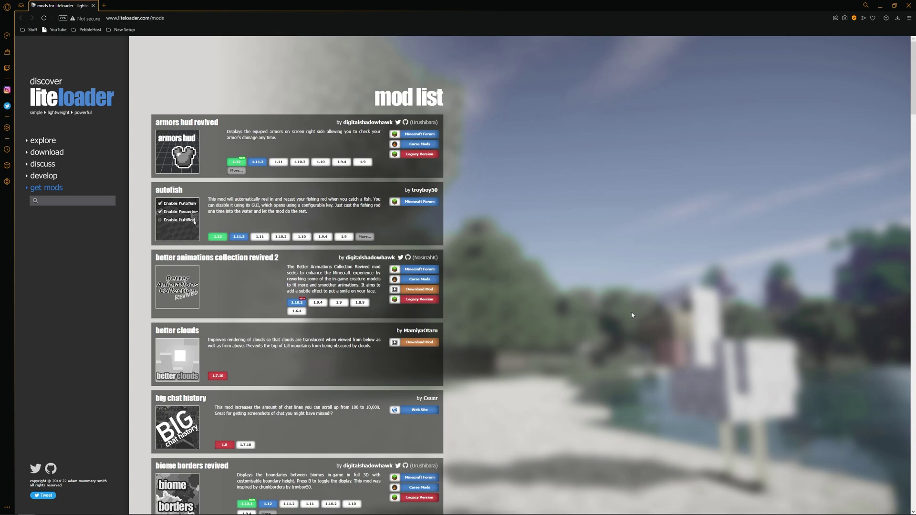
- In the browser, filter the LiteLoader mod list to version 1.12 and open Autofish's Minecraft Forum page
scroll(579, 368, down, 1)
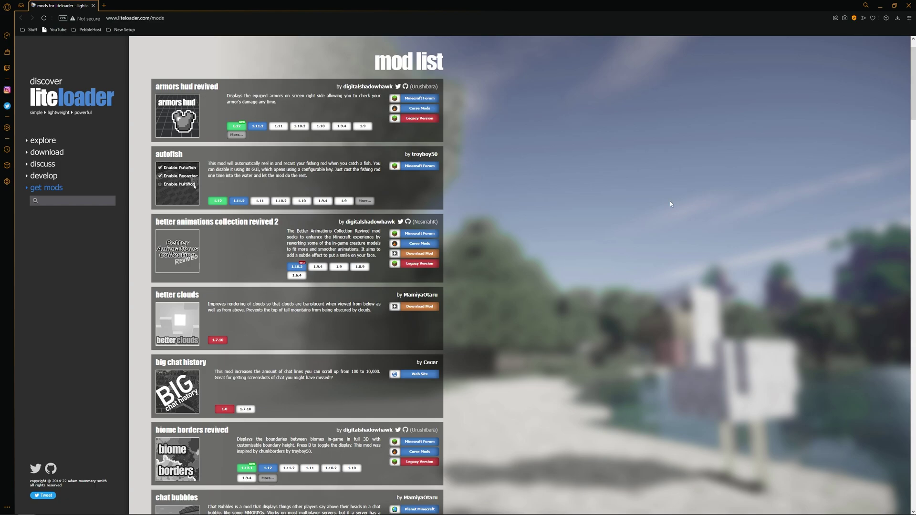
click(218, 201)
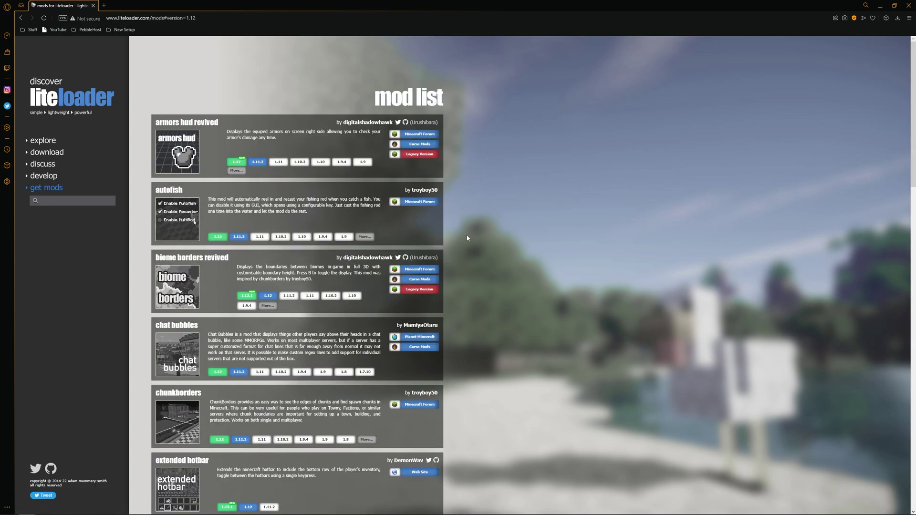
click(419, 201)
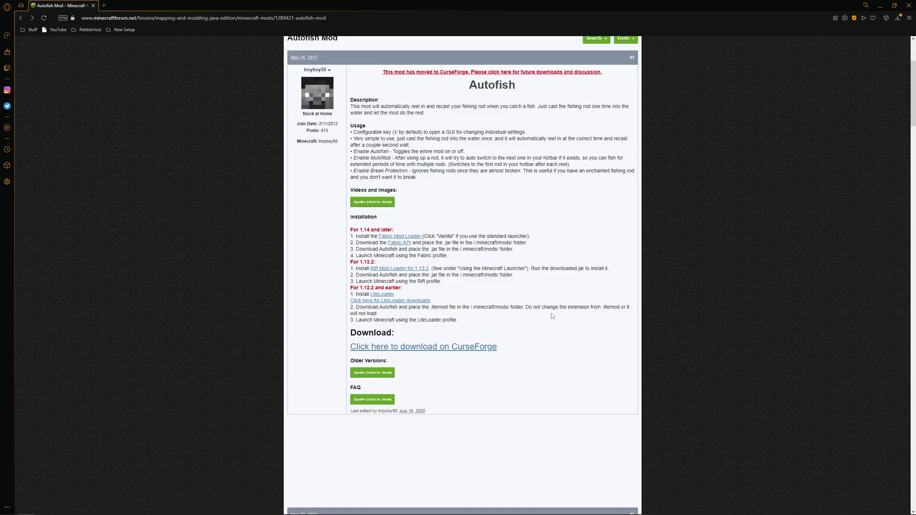
- Open Autofish's CurseForge files from the forum page and download mod_Autofish_0.7.4_mc1.12.2.litemod
click(492, 346)
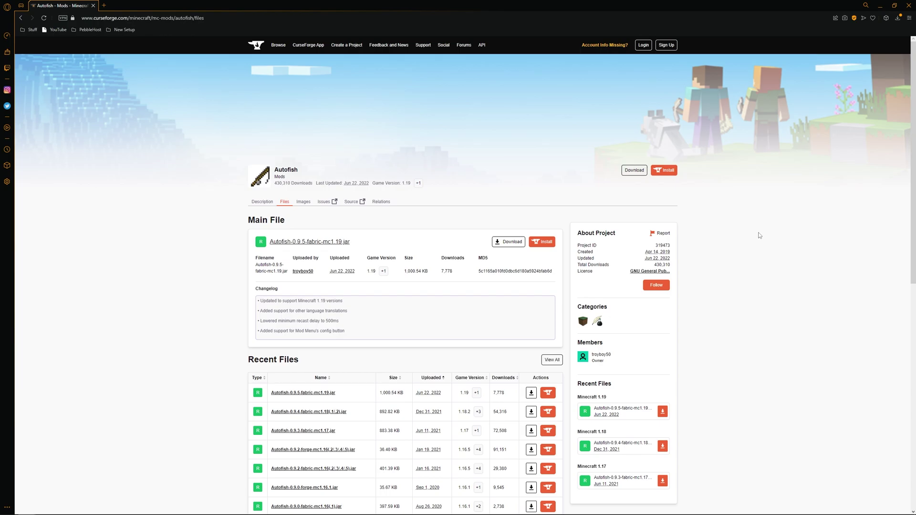
scroll(735, 251, down, 3)
scroll(735, 251, down, 4)
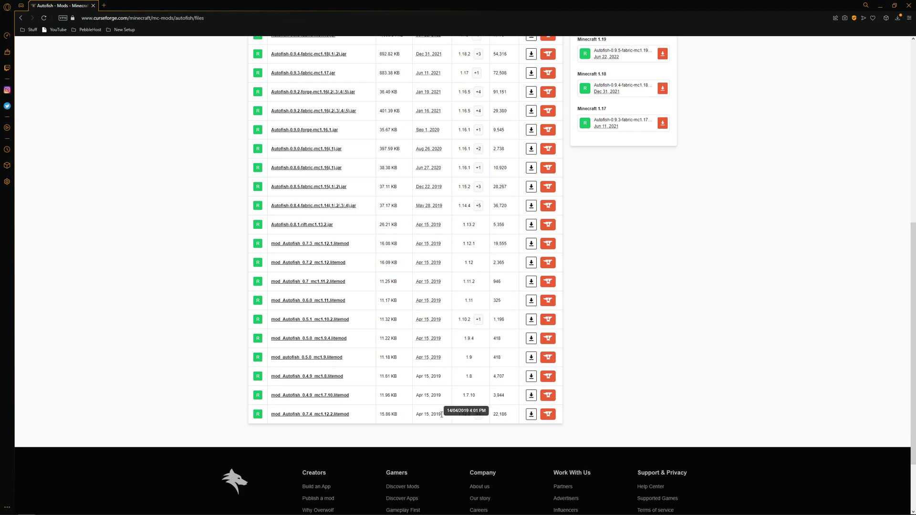
click(530, 414)
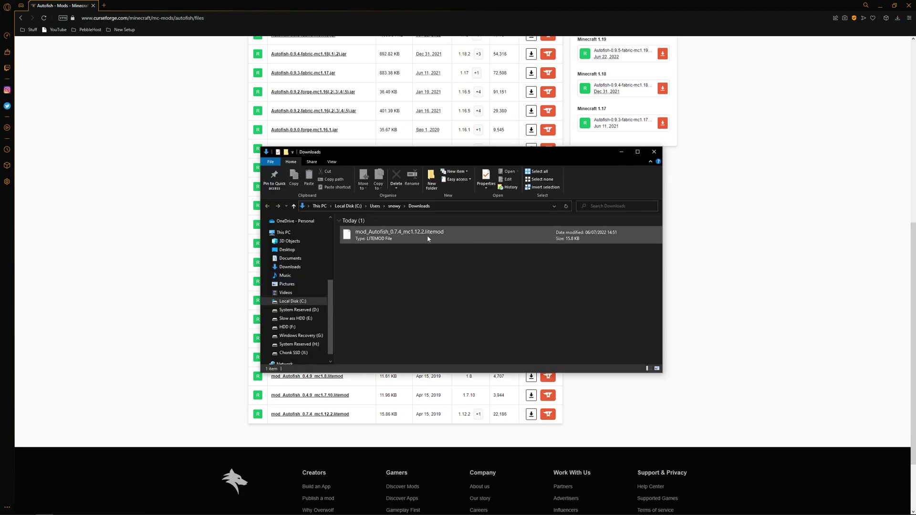
- Copy the file mod_Autofish_0.7.4_mc1.12.2.litemod from the Downloads folder
click(448, 240)
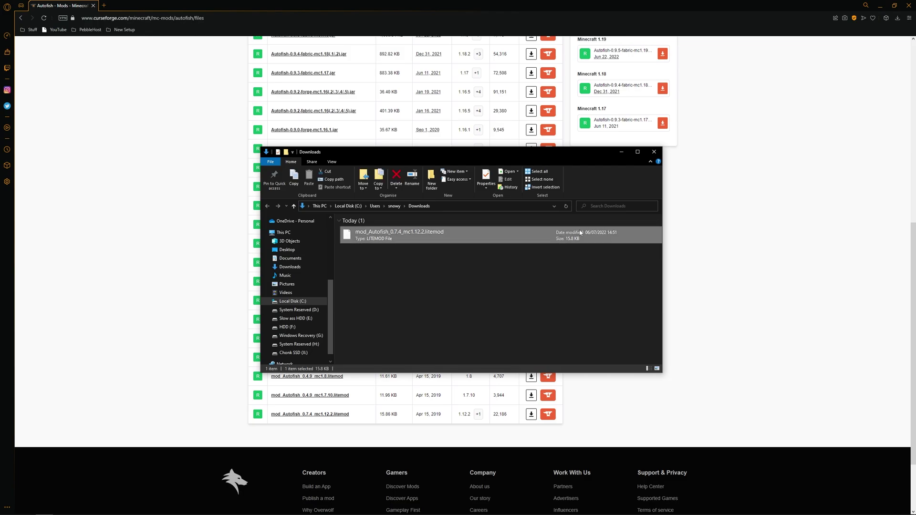
right_click(424, 239)
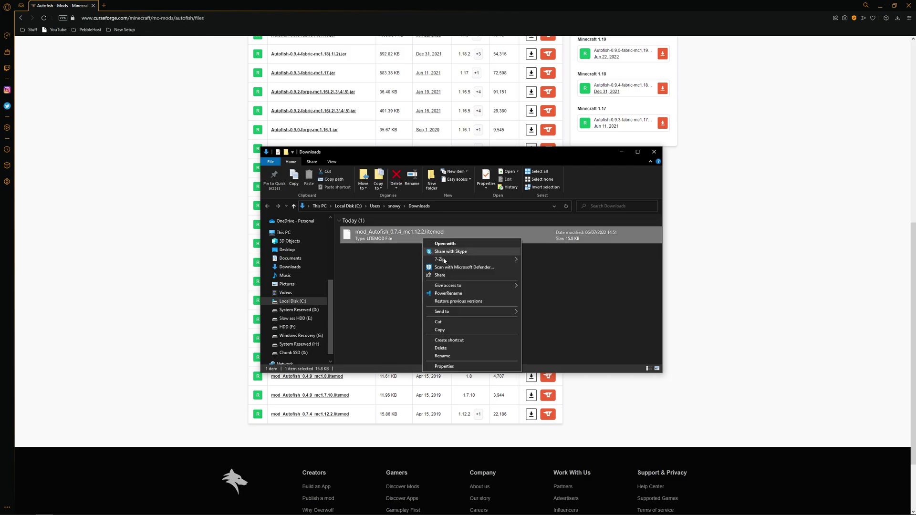
click(449, 330)
click(218, 310)
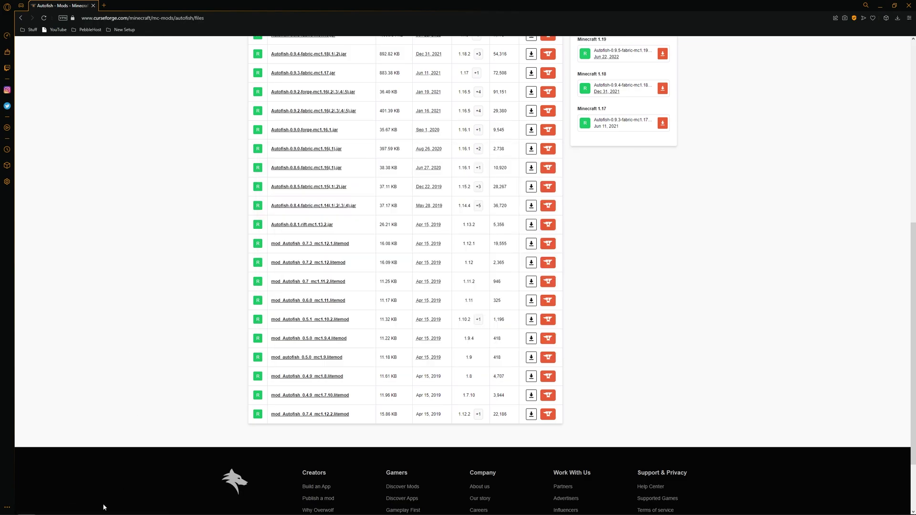
- Find the %appdata% folder through Windows search and open its .minecraft folder
key(super)
text(%appdat)
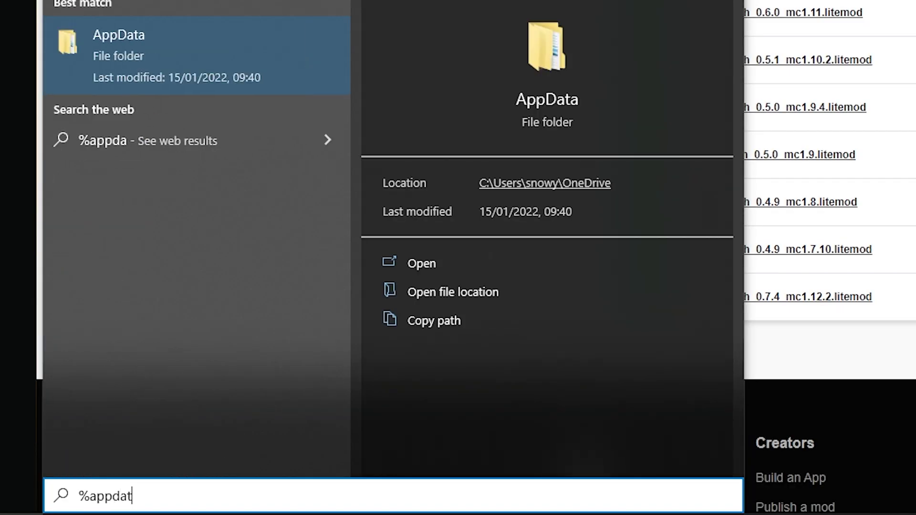
text(a%)
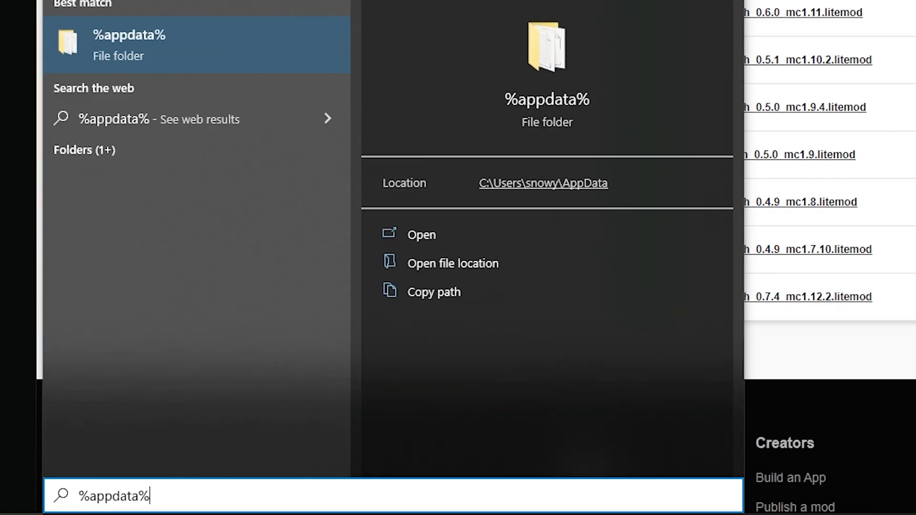
key(Return)
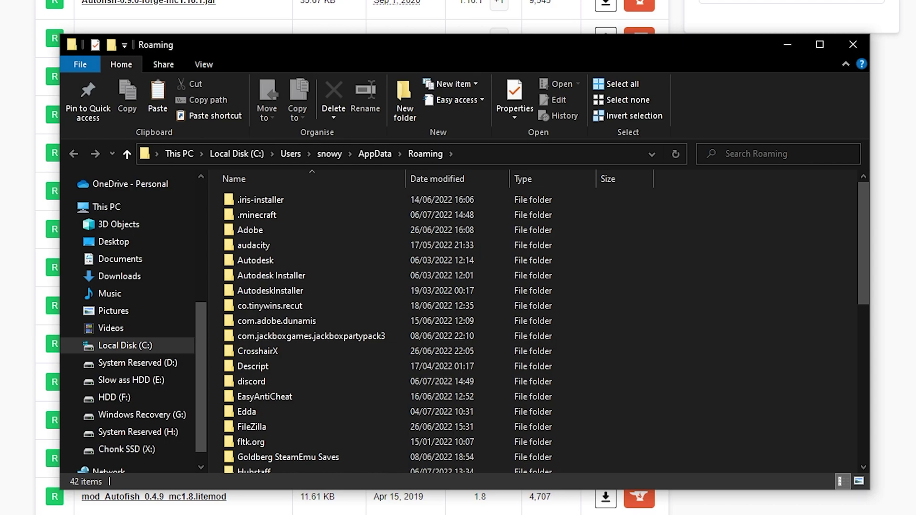
double_click(304, 214)
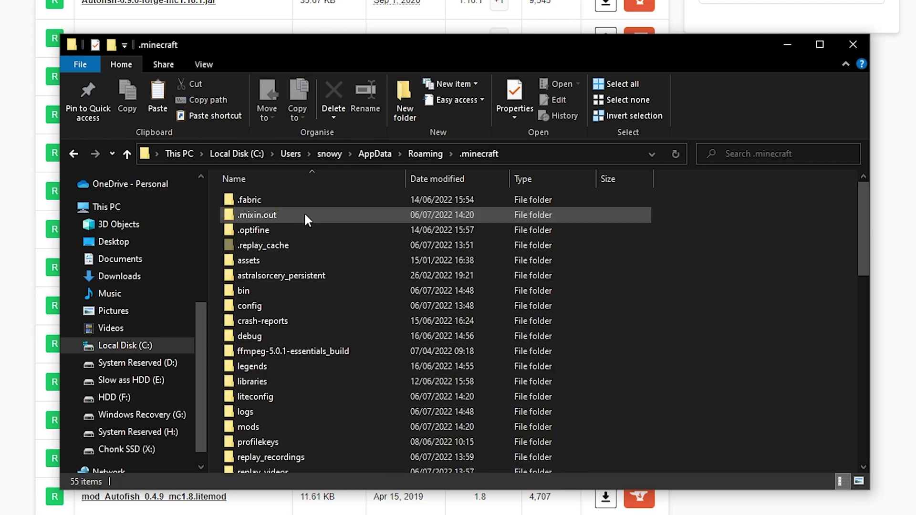
- Open the 1.12.2 subfolder inside mods and paste the copied Autofish litemod there
click(298, 366)
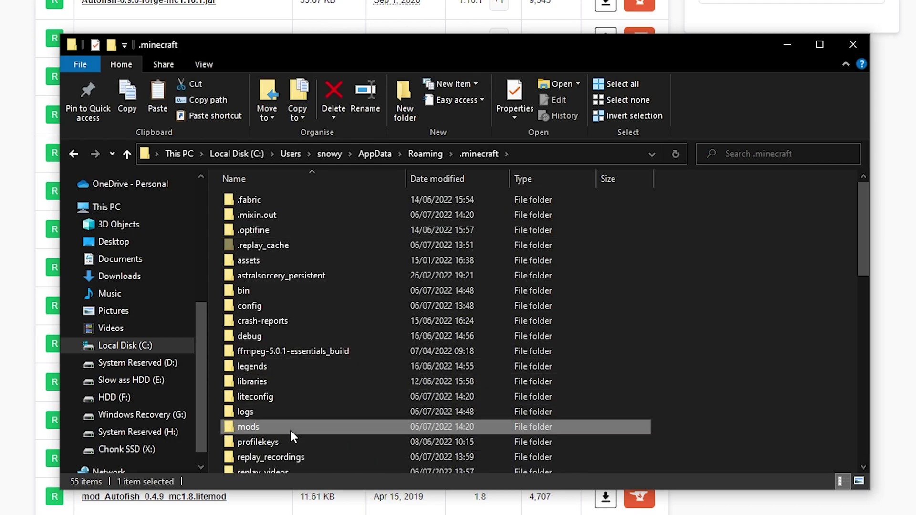
double_click(290, 427)
double_click(342, 201)
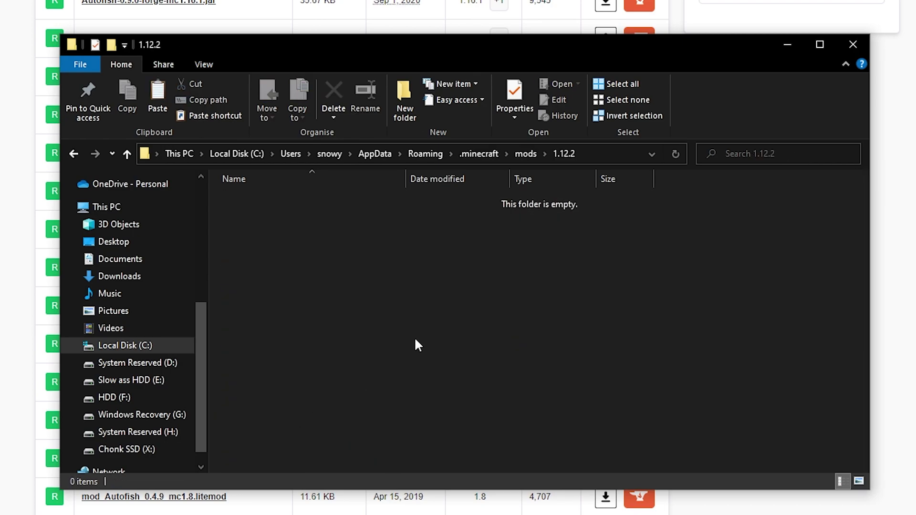
key(ctrl+v)
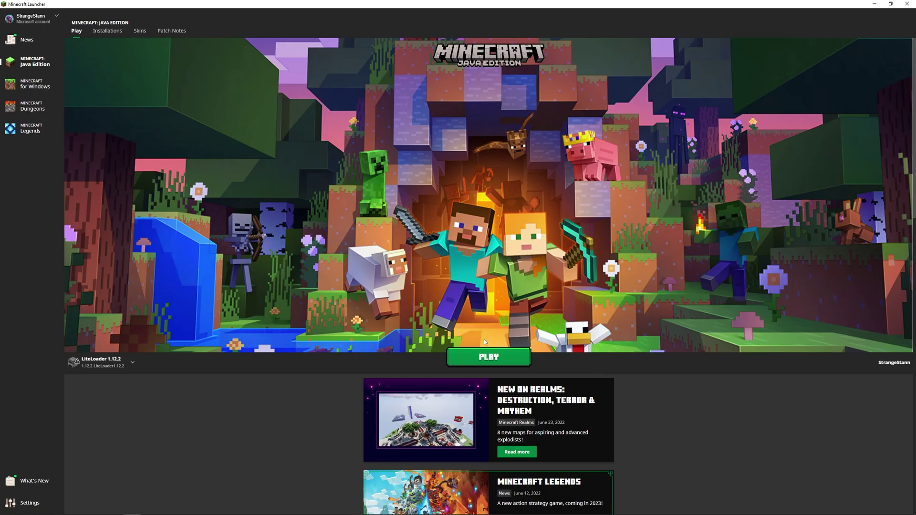
- From the Minecraft Launcher, start the LiteLoader 1.12.2 installation and test Autofish in a world by casting and reeling the fishing rod over water
click(489, 356)
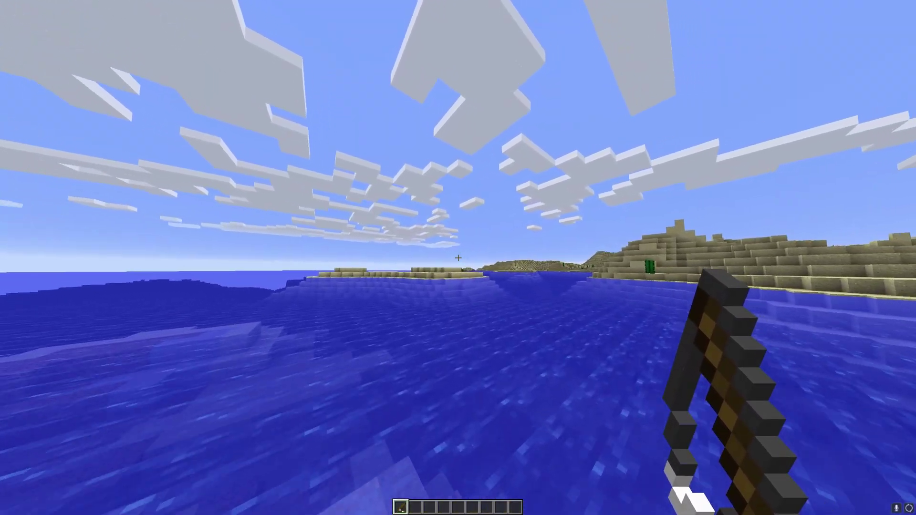
right_click(458, 258)
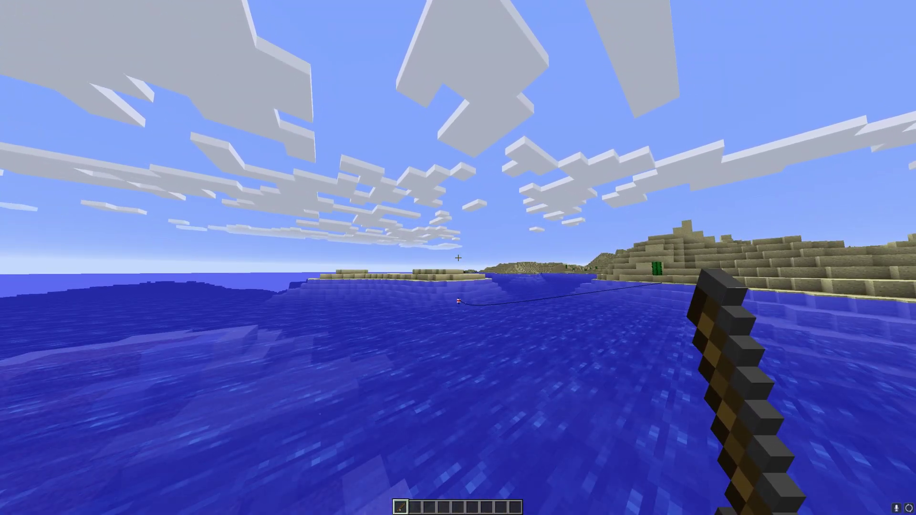
right_click(458, 258)
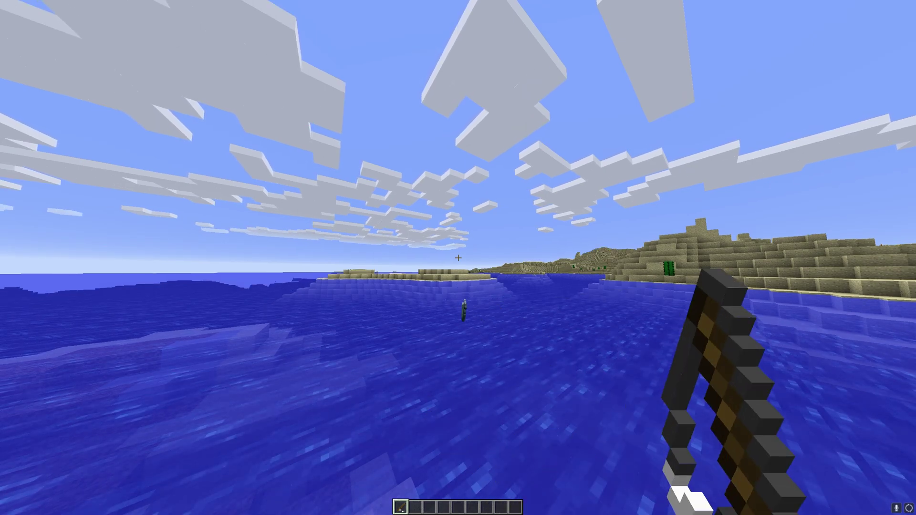
right_click(458, 257)
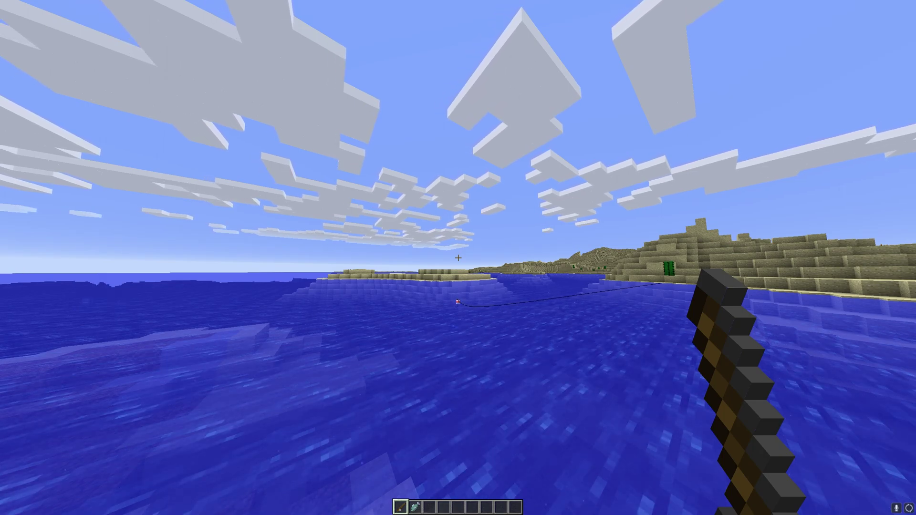
right_click(458, 258)
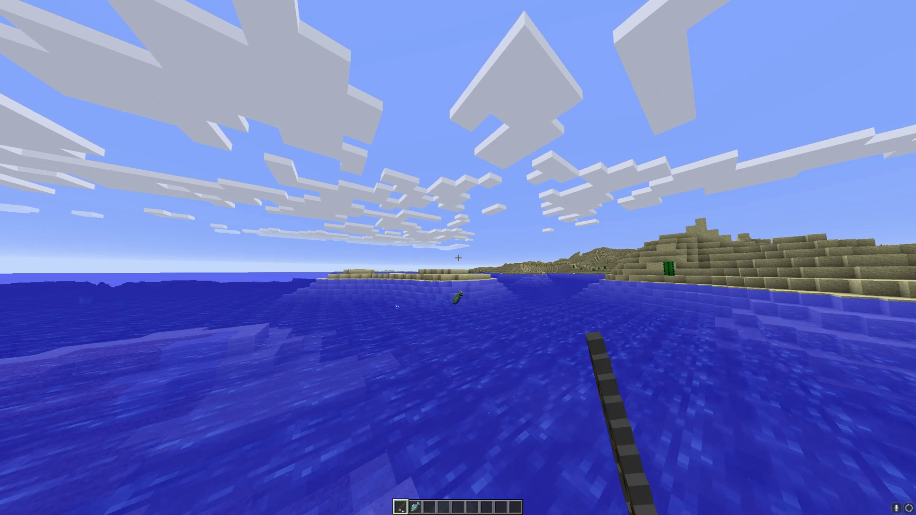
right_click(458, 258)
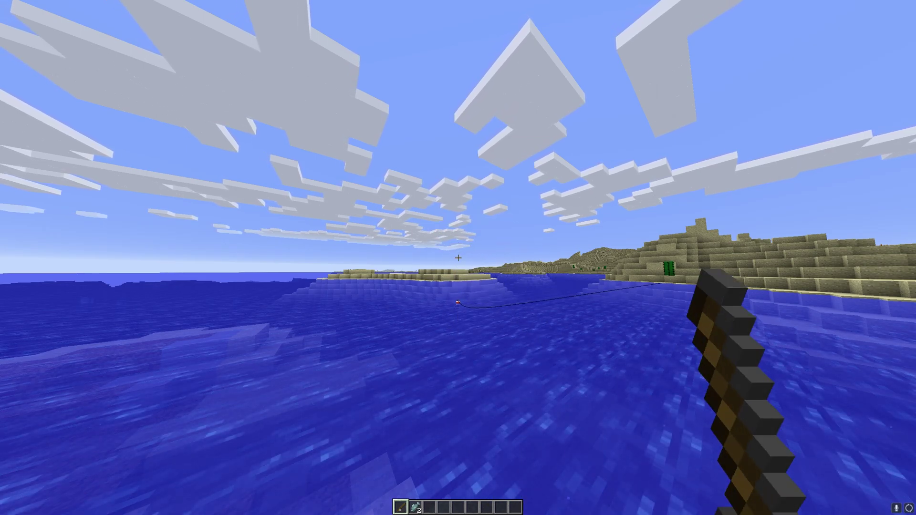
right_click(458, 258)
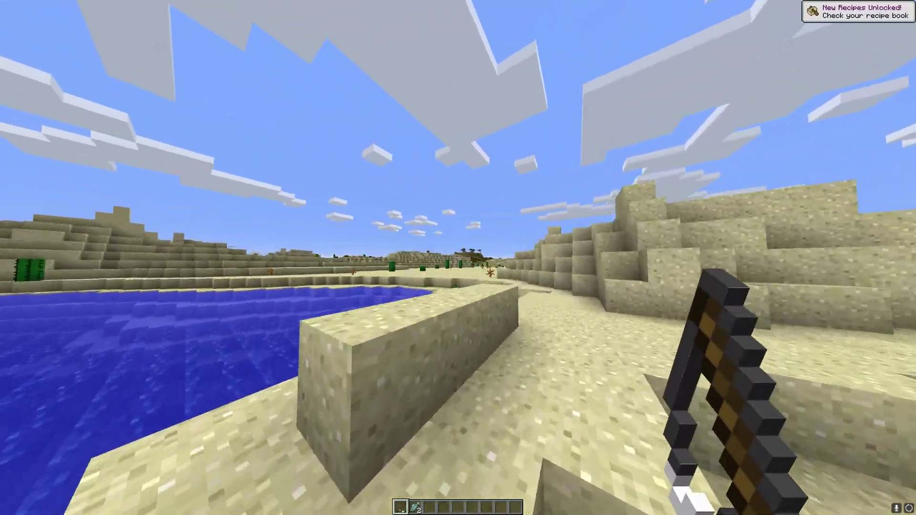
- Switch the game camera to the third-person view facing the character
key(F5)
key(F5)
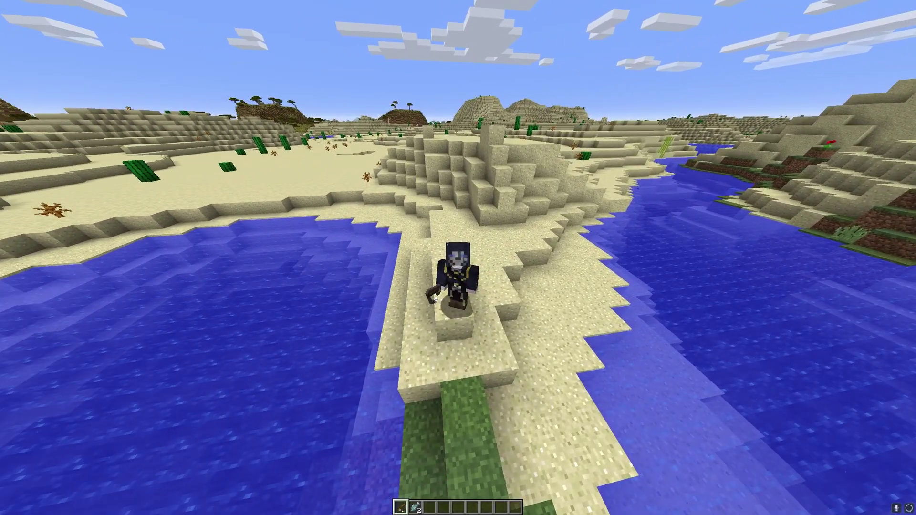